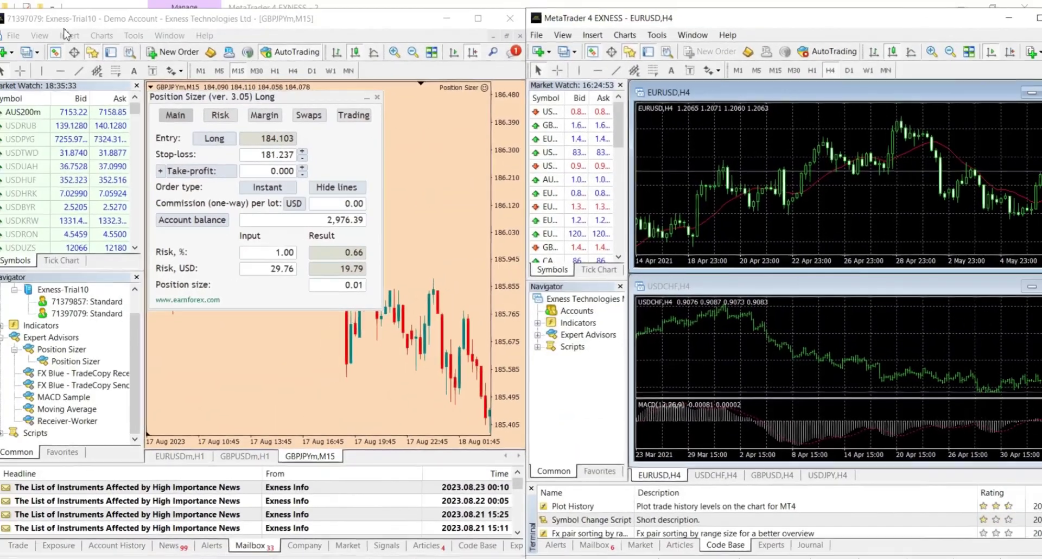
Bring the first Exness terminal with its GBPJPY chart and Position Sizer panel to the front.
left_click(113, 93)
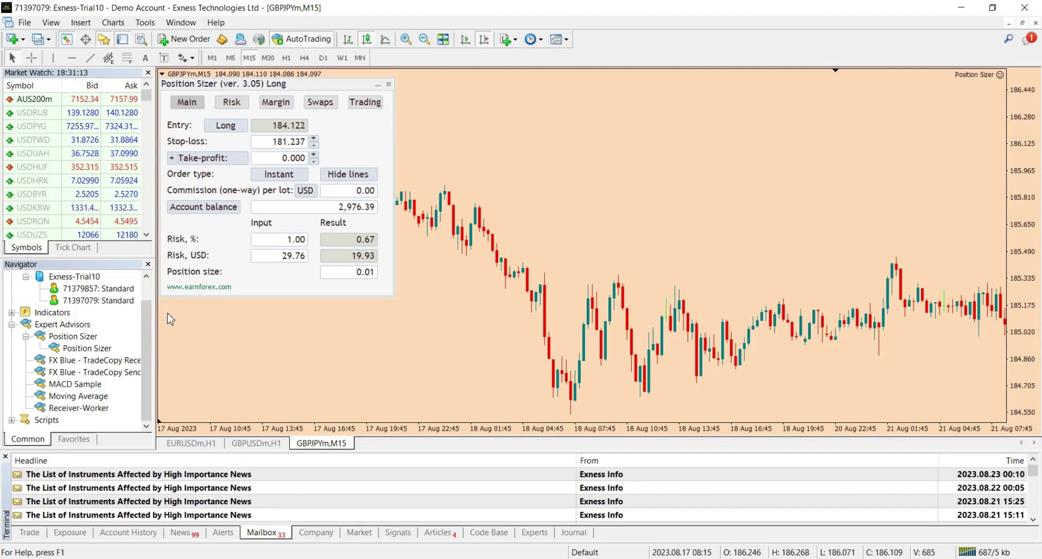
Browse from This PC into Local Disk (C:) › Program Files (x86) in File Explorer.
key("alt+Tab")
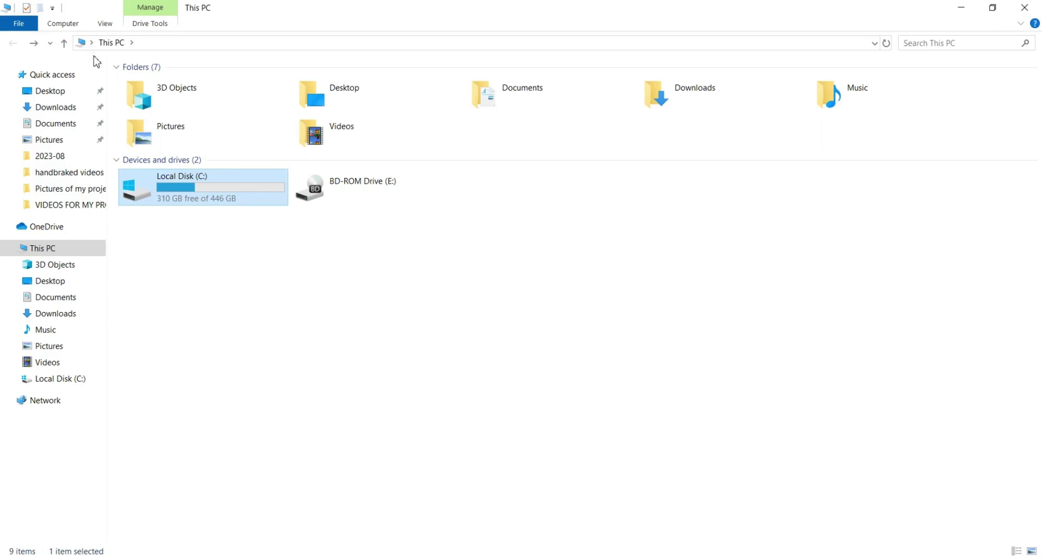
double_click(193, 197)
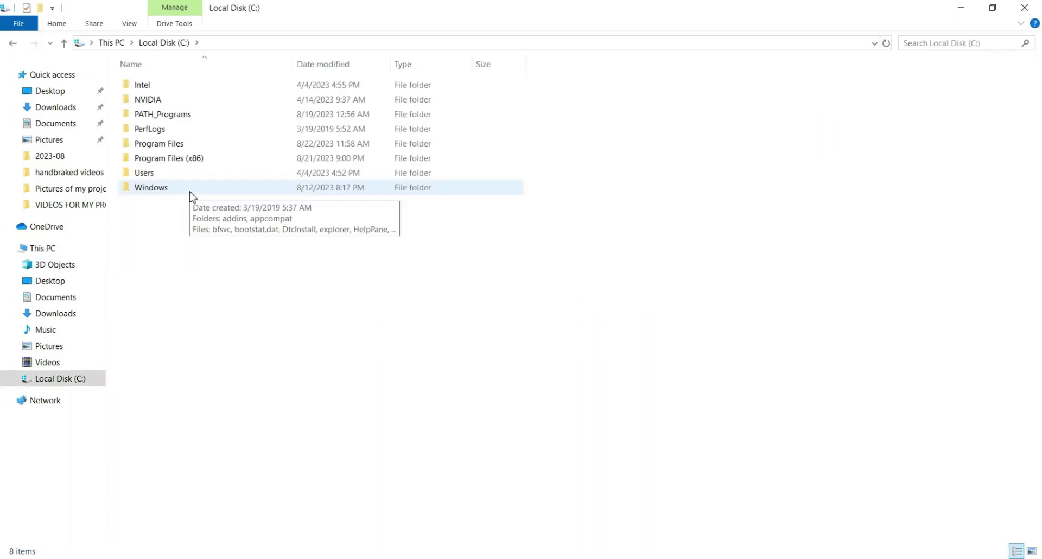
double_click(199, 159)
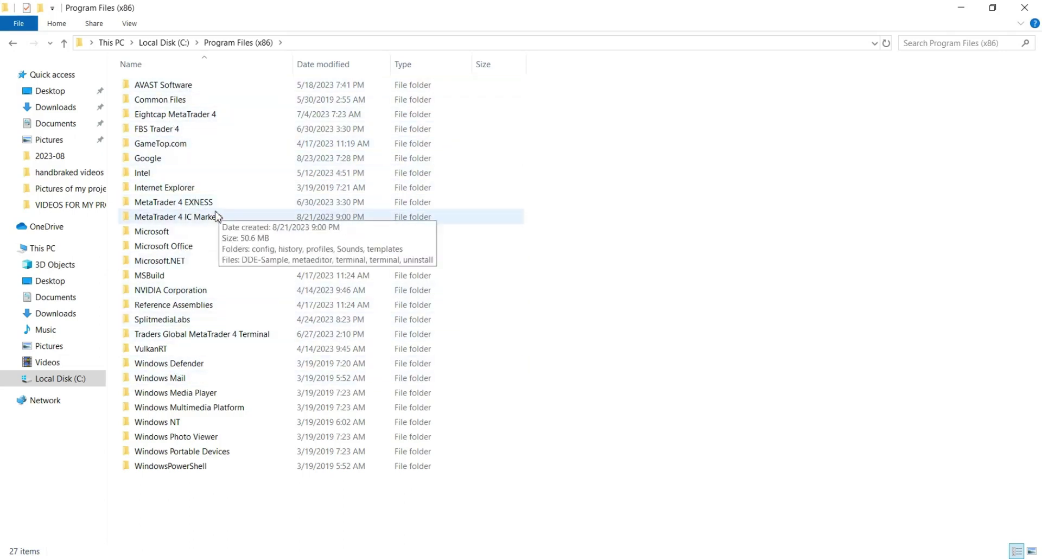
mouse_move(147, 209)
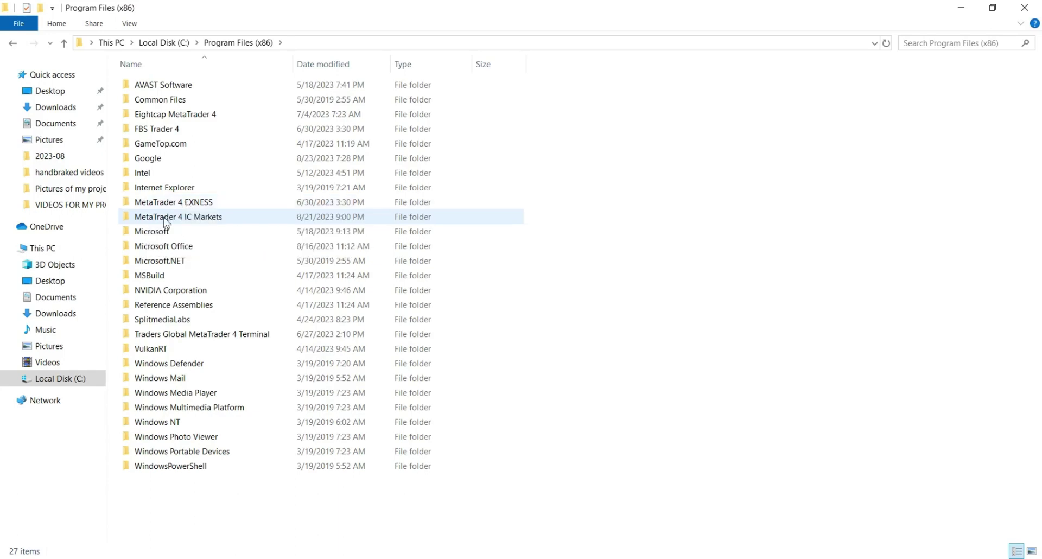
Copy and paste the MetaTrader 4 EXNESS folder in Program Files (x86), granting administrator permission.
right_click(187, 207)
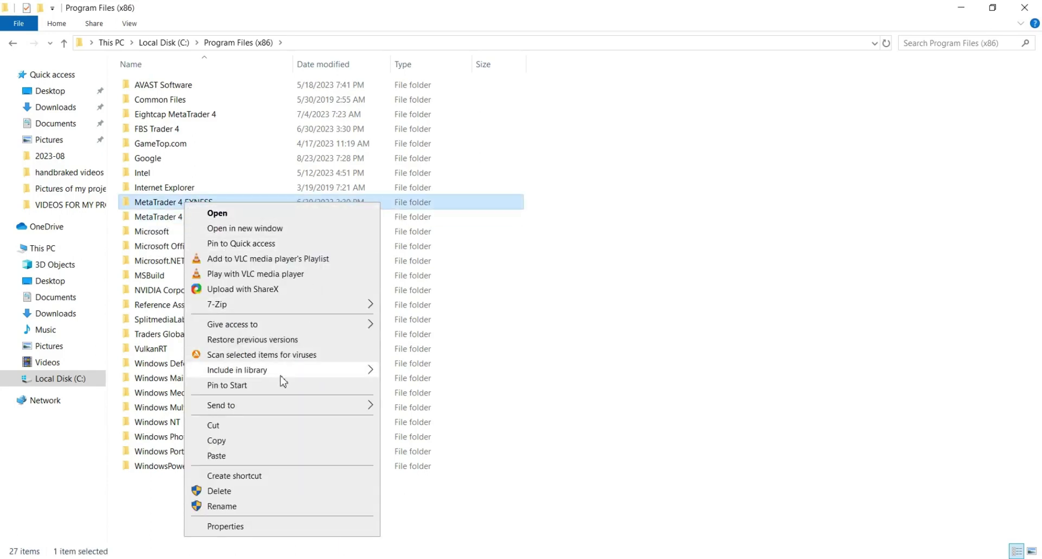
left_click(237, 441)
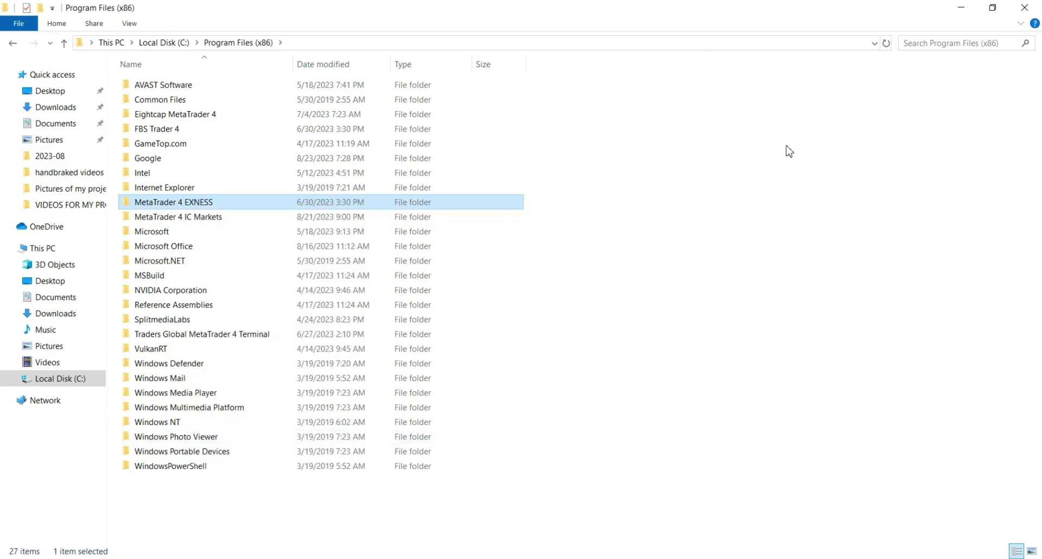
right_click(801, 130)
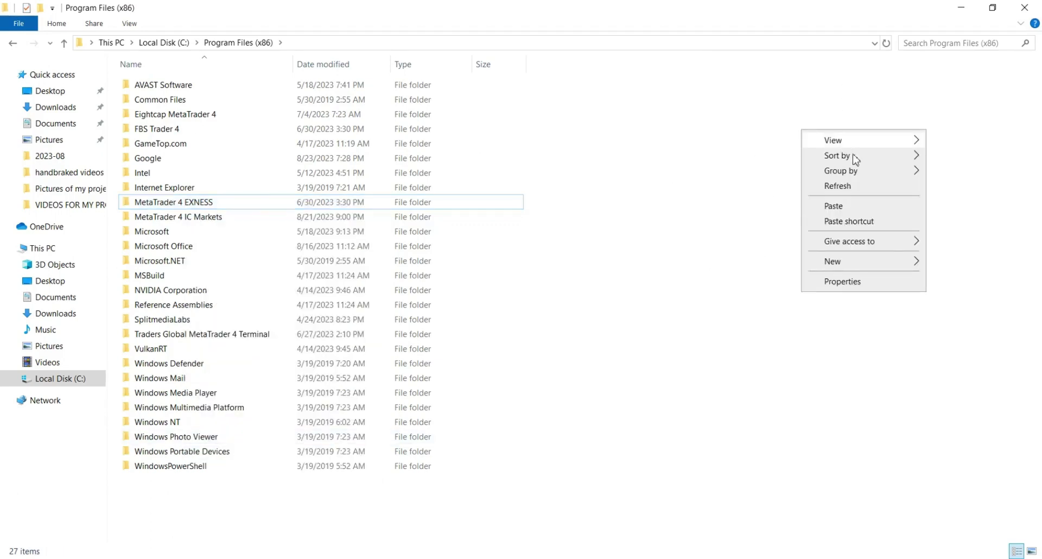
left_click(859, 210)
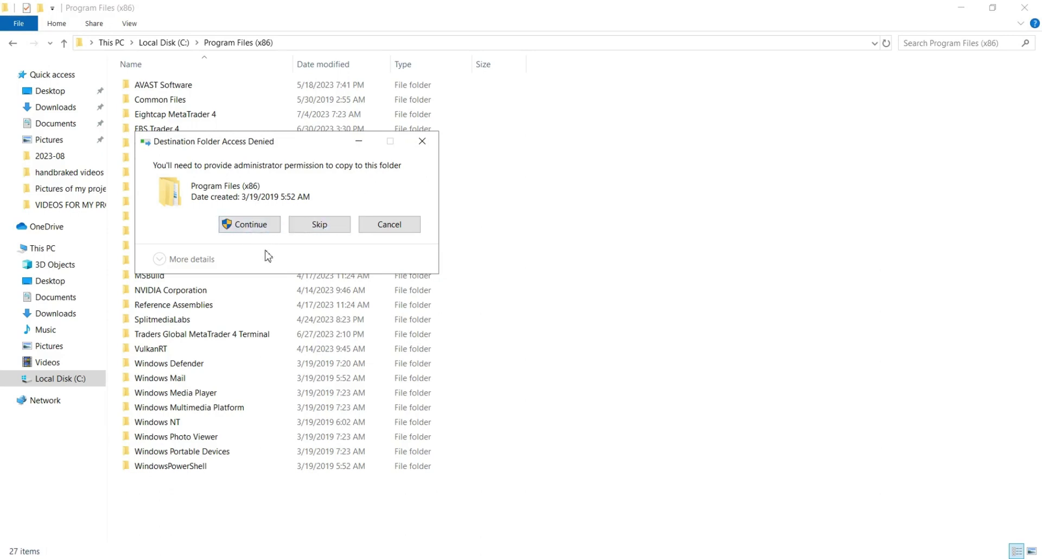
left_click(252, 225)
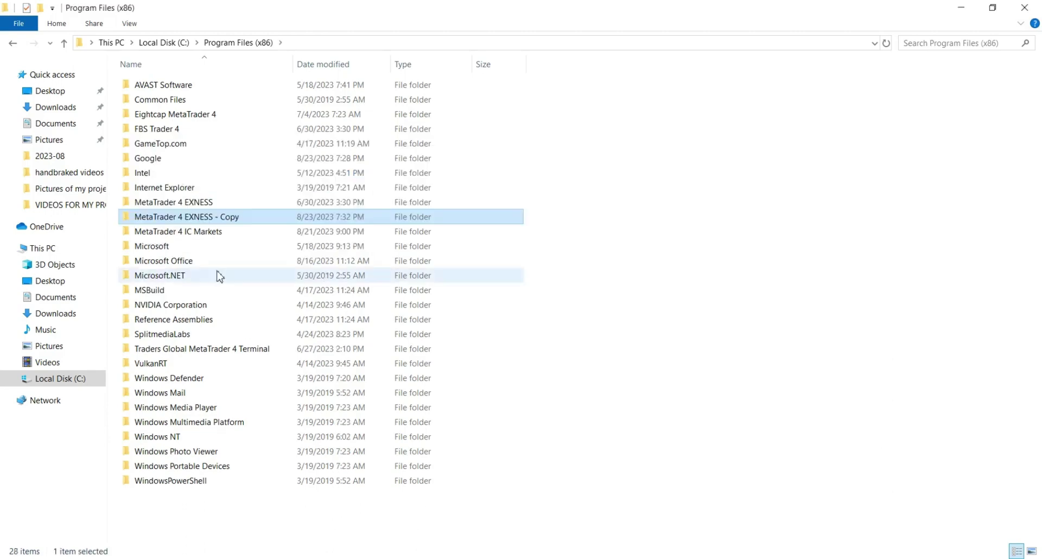
Rename 'MetaTrader 4 EXNESS - Copy' to 'MetaTrader 4 EXNESS - 2' and open that folder.
right_click(185, 220)
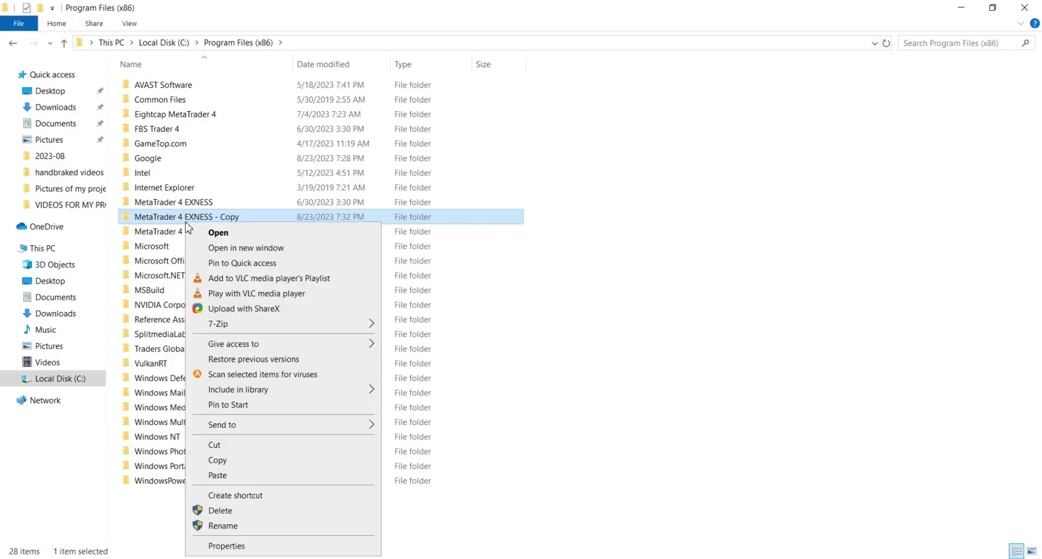
left_click(247, 526)
left_click(253, 214)
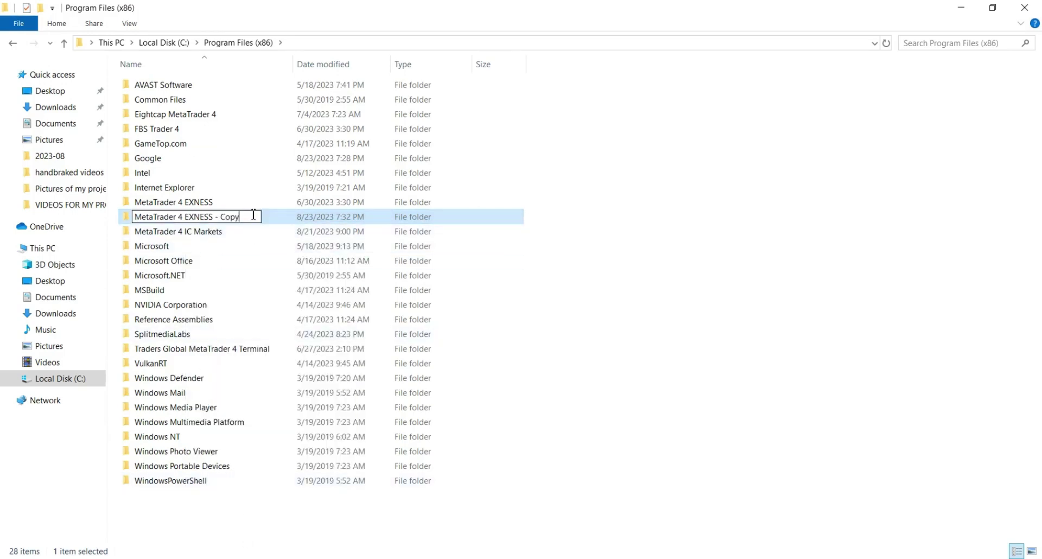
key("BackSpace")
key("BackSpace")
key("BackSpace")
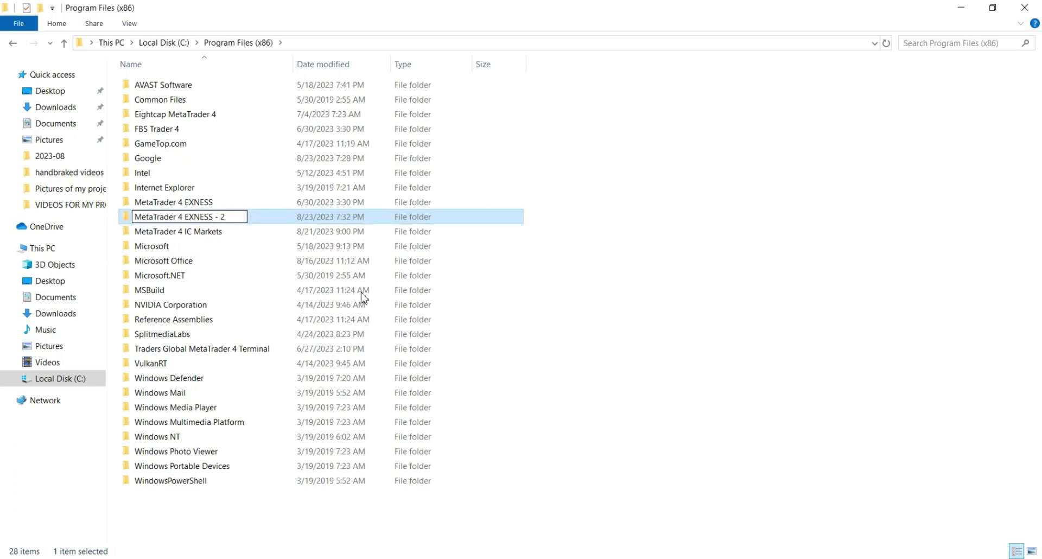
key("Return")
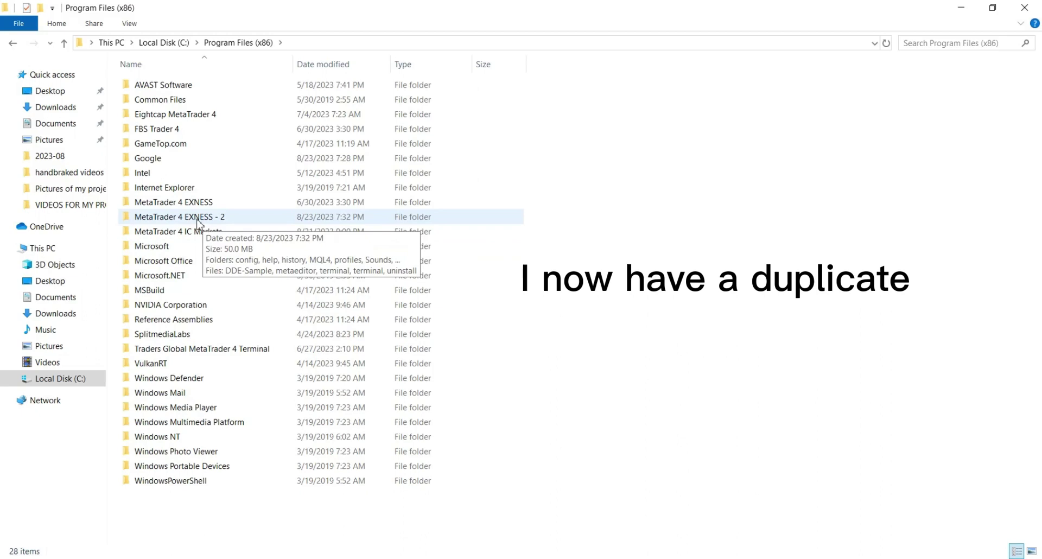
double_click(197, 218)
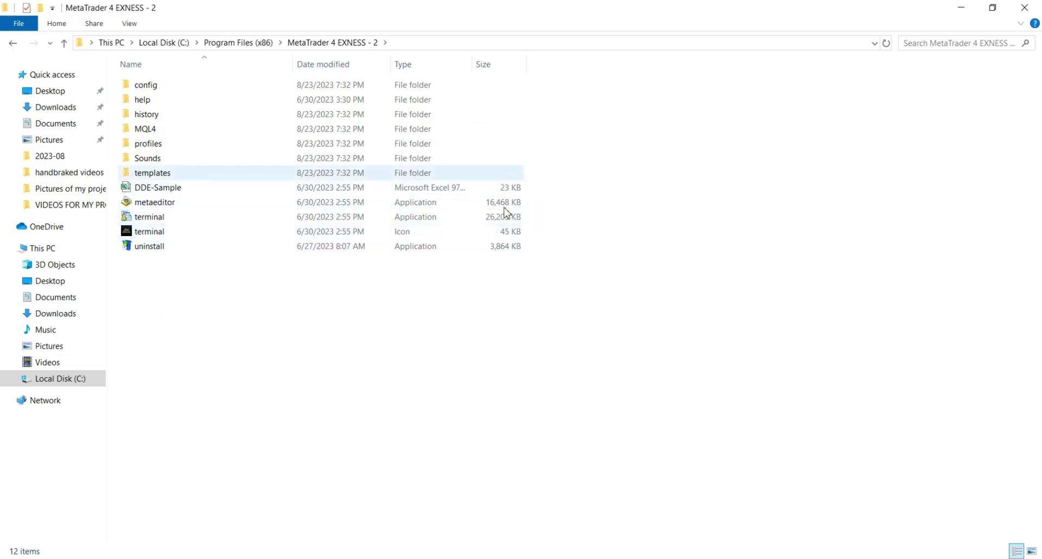
Launch the terminal application inside the MetaTrader 4 EXNESS - 2 folder.
double_click(168, 222)
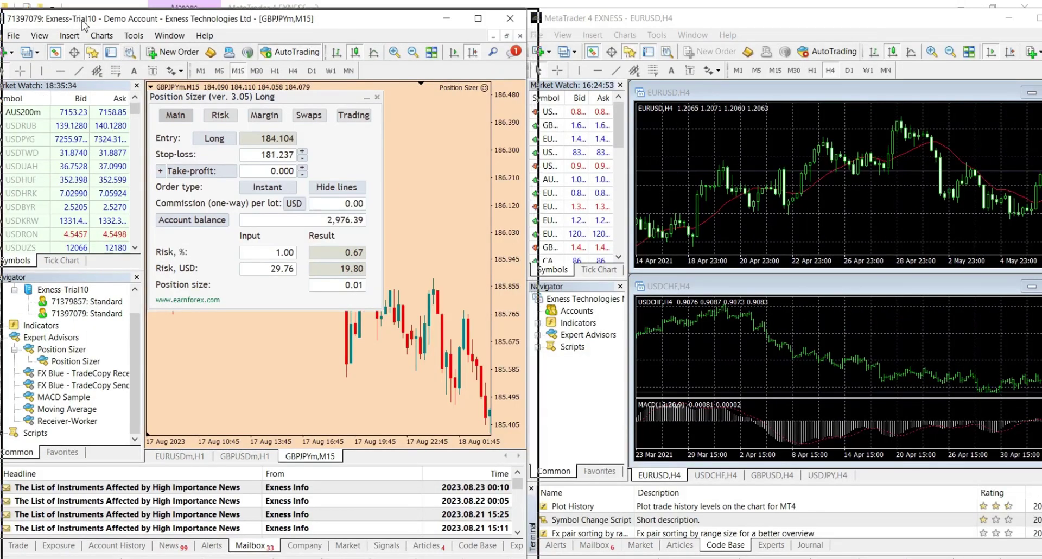
Arrange the two MetaTrader 4 windows and bring the second terminal to the front.
left_click_drag(64, 26, 84, 25)
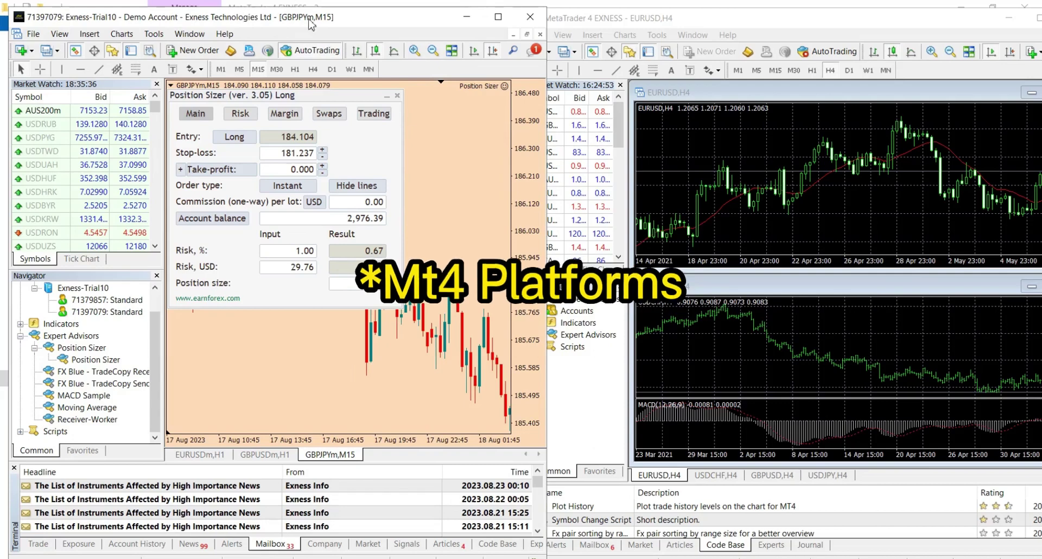
left_click_drag(246, 18, 233, 21)
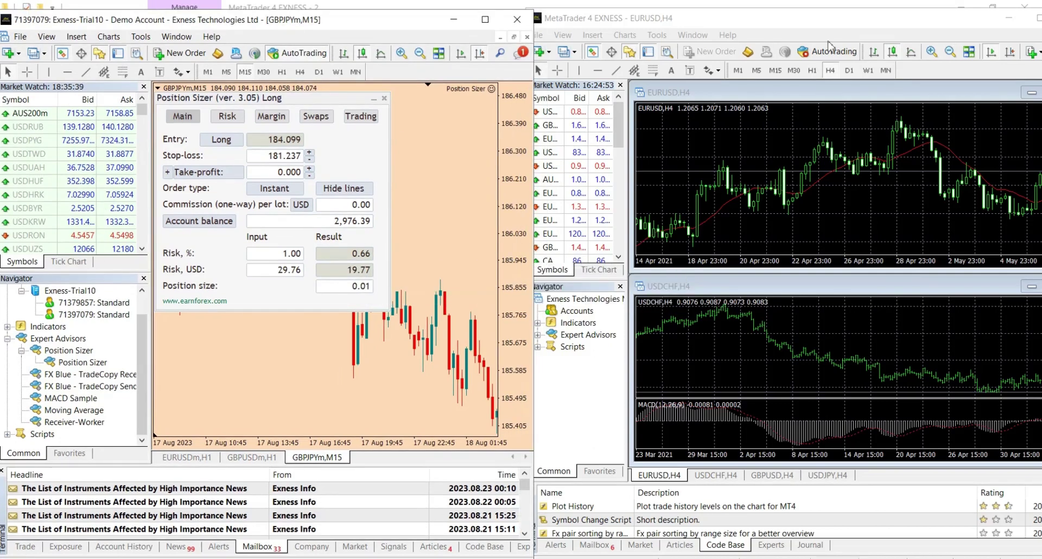
left_click(744, 32)
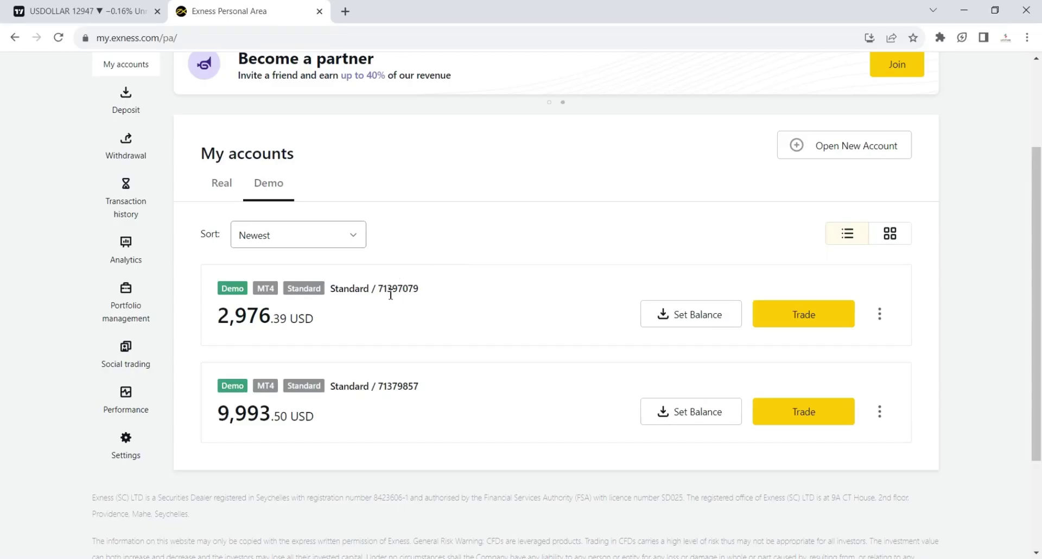
Copy the second demo account's number from the broker's account page.
double_click(395, 389)
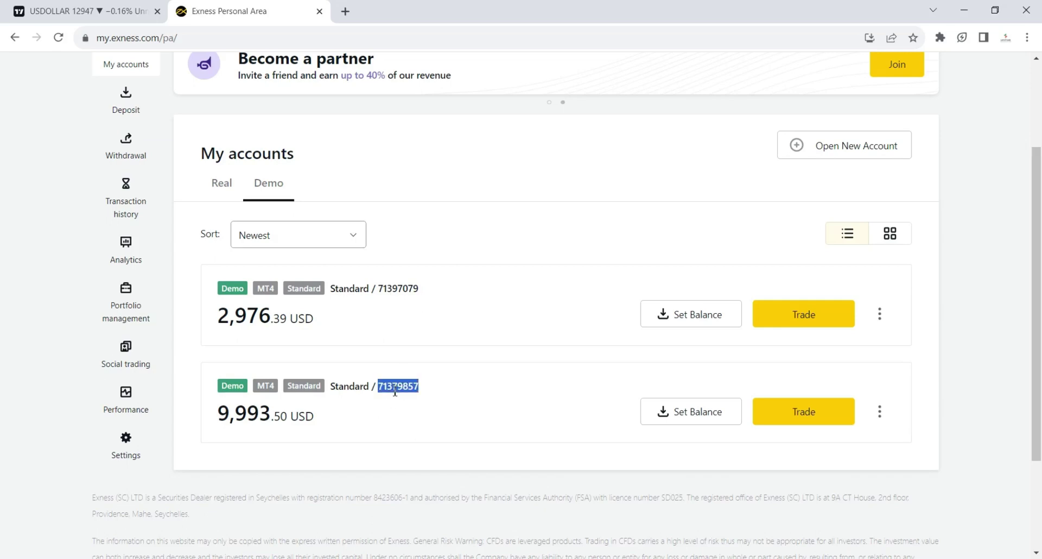
right_click(395, 391)
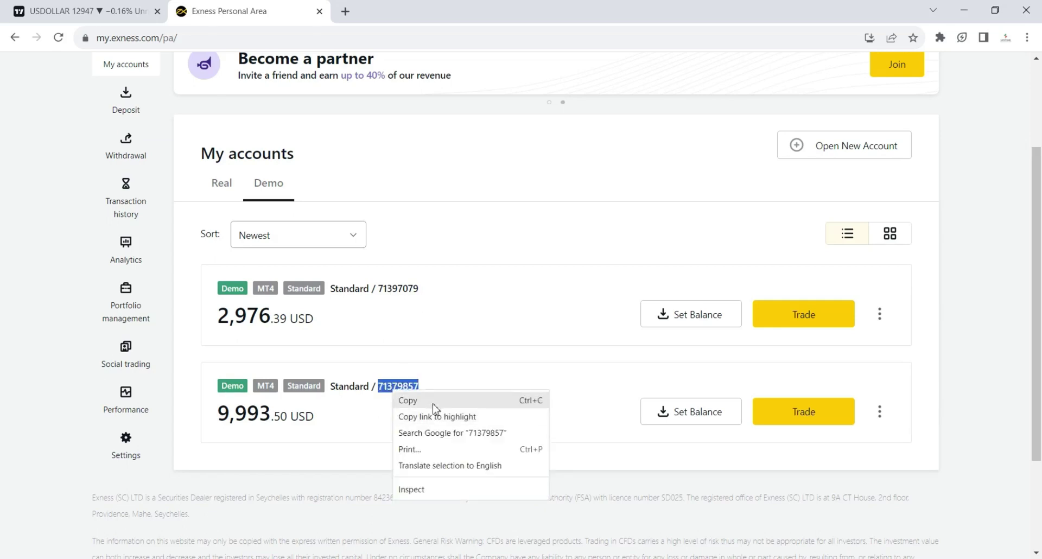
left_click(435, 402)
Paste the second demo account's number and password into the login dialog.
key("alt+Tab")
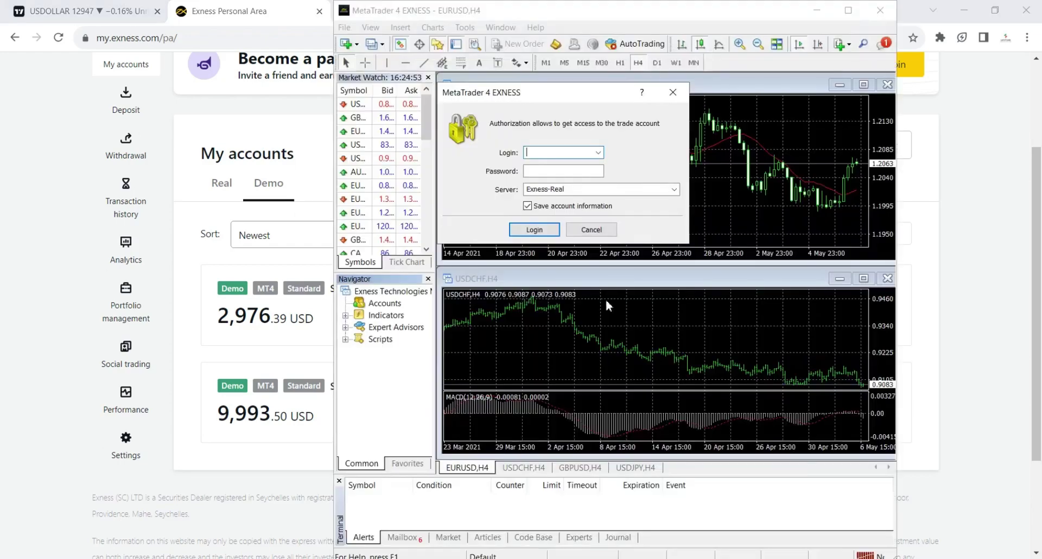
right_click(549, 154)
left_click(587, 160)
key("alt+Tab")
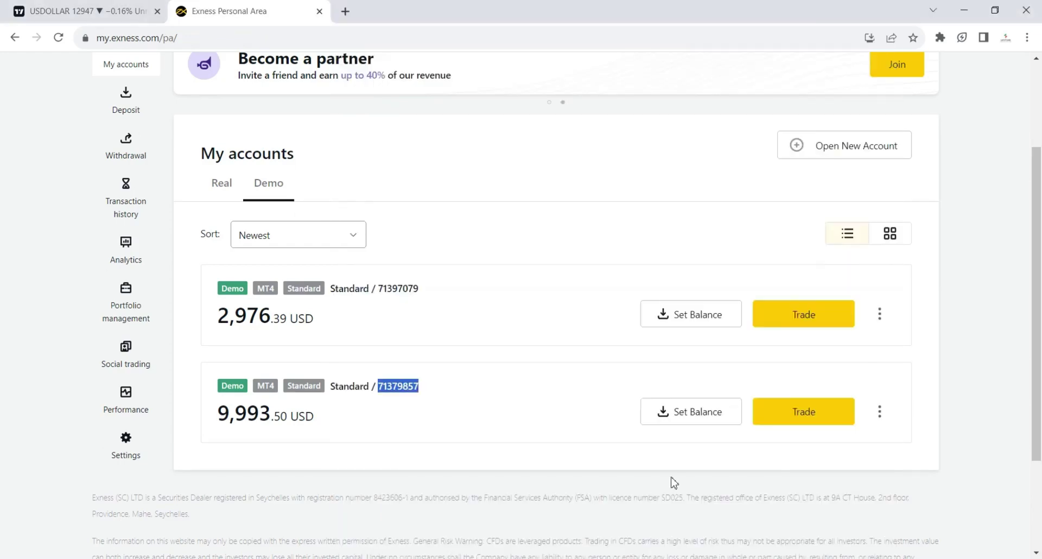
key("alt+Tab")
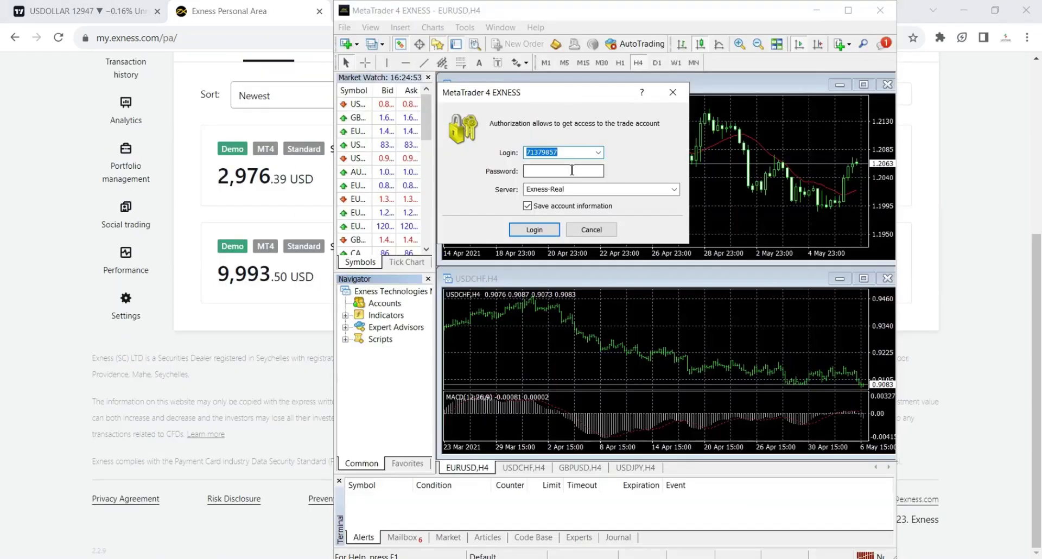
right_click(568, 166)
left_click(620, 183)
Select the Exness-Trial10 server and log into the second demo account.
left_click(621, 189)
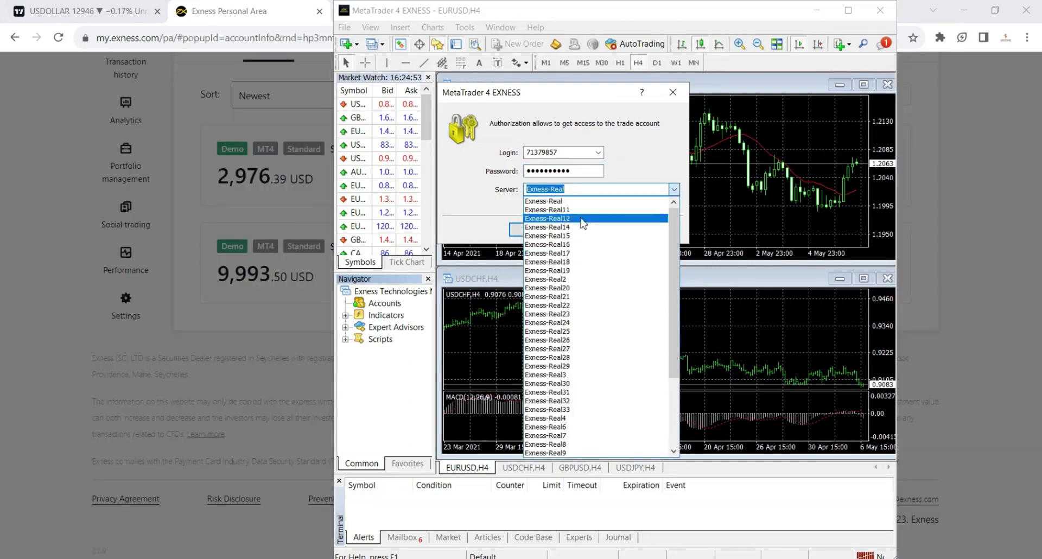
left_click(543, 221)
left_click(540, 232)
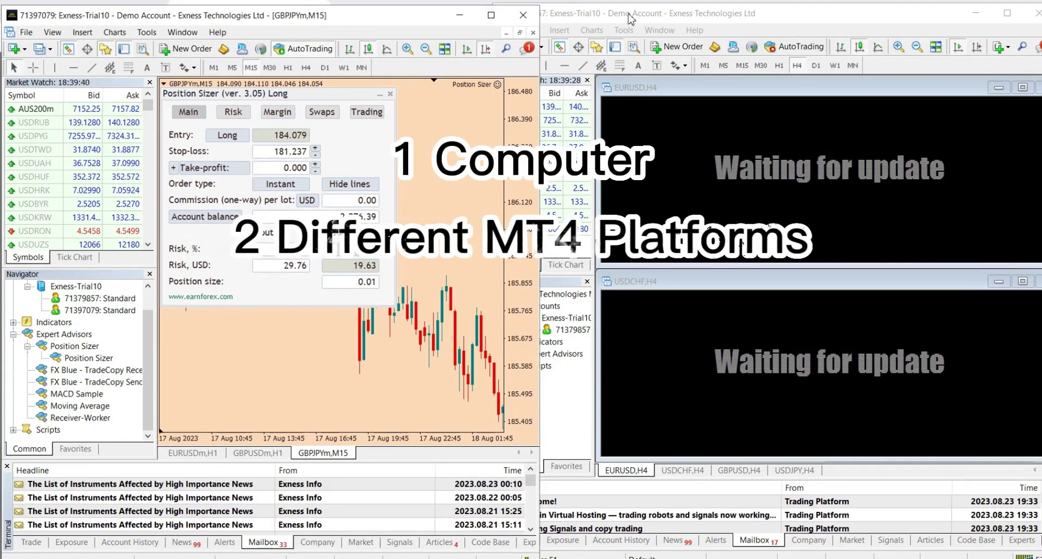
left_click(630, 18)
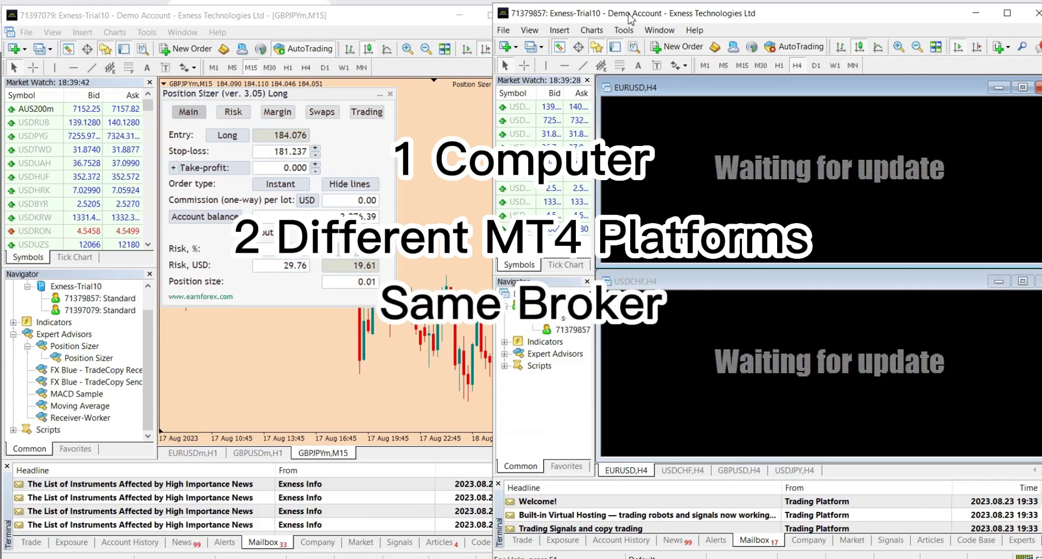